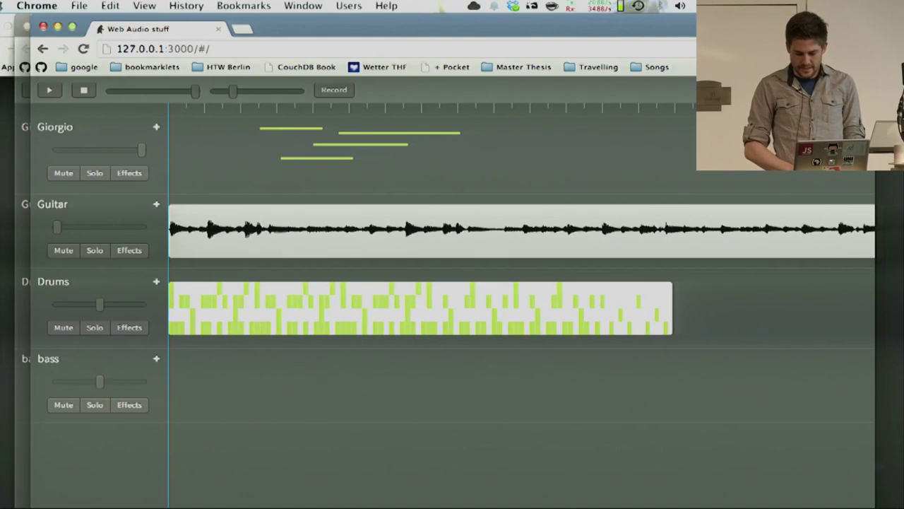
# Place ONLY bass 4.mp3 from the file browser on the bass track and close the file browser.
pyautogui.write('f')
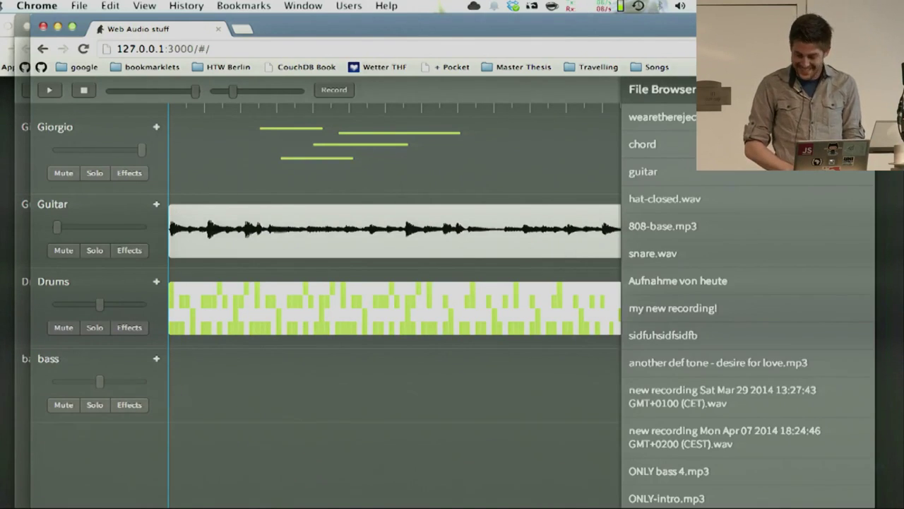
pyautogui.scroll(-3, 701, 391)
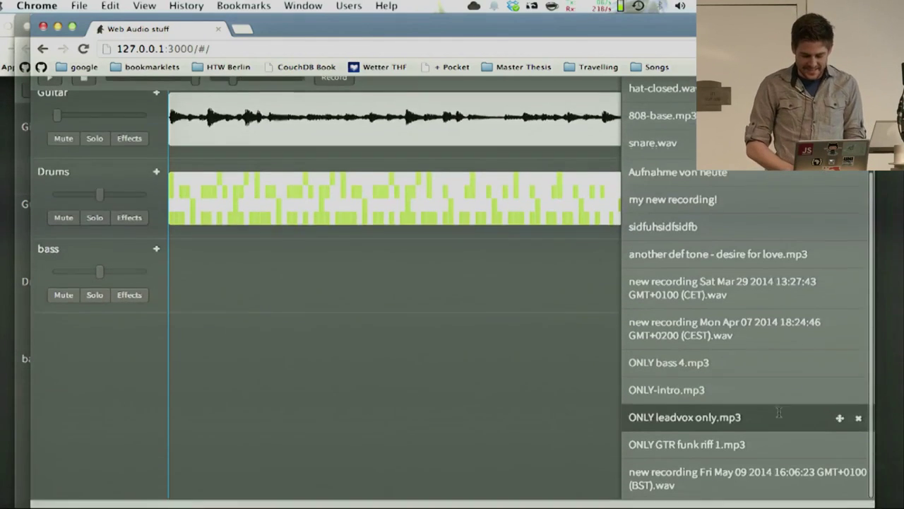
pyautogui.moveTo(839, 373); pyautogui.dragTo(249, 291)
pyautogui.scroll(3, 756, 81)
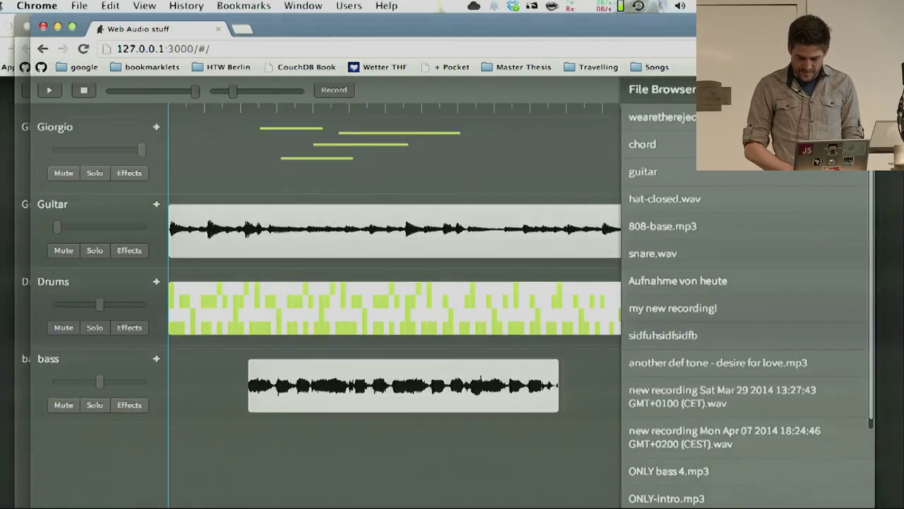
pyautogui.click(857, 90)
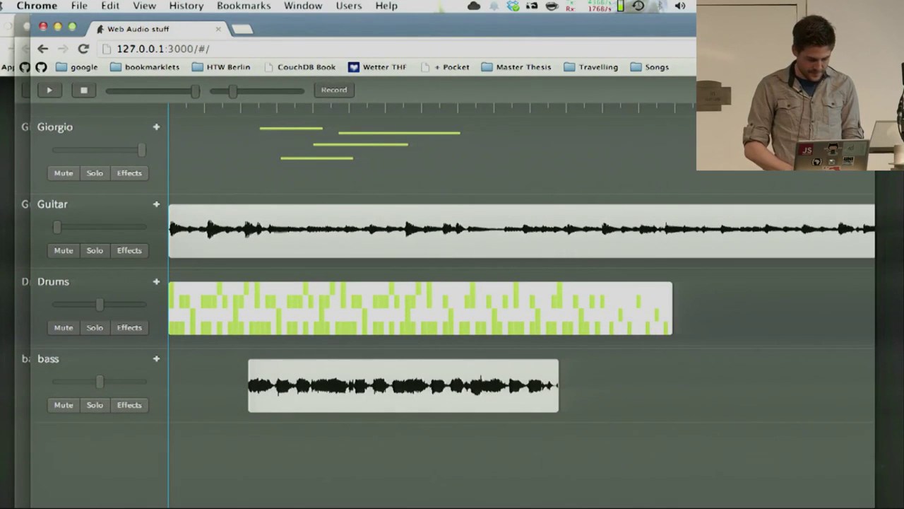
# Lower the Giorgio and Drums track volumes to minimum and move the bass track's clip close to the timeline start.
pyautogui.moveTo(78, 151); pyautogui.dragTo(52, 149)
pyautogui.moveTo(325, 373); pyautogui.dragTo(252, 377)
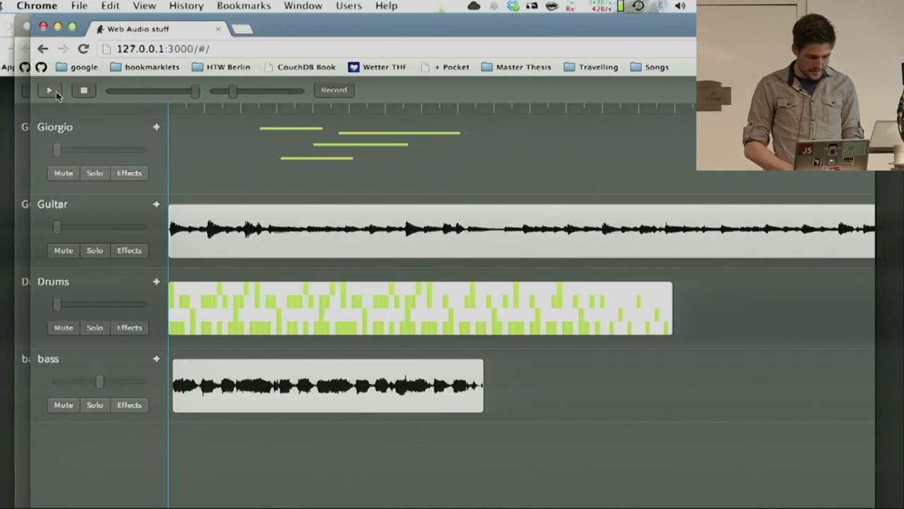
# Rename the bass track as keys and align its clip exactly with the timeline start.
pyautogui.doubleClick(41, 358)
pyautogui.write('keys')
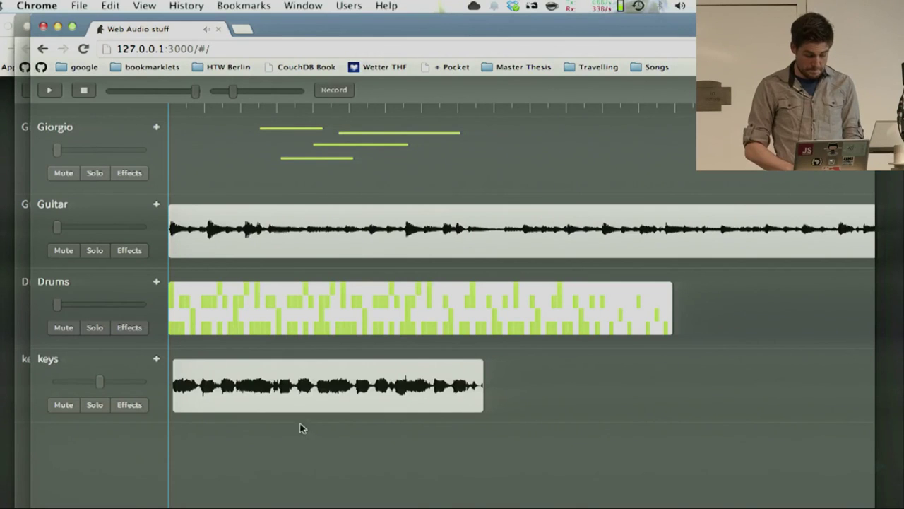
pyautogui.moveTo(282, 408); pyautogui.dragTo(246, 405)
pyautogui.click(41, 86)
pyautogui.click(85, 90)
# Replace the keys track's existing clip with ONLY-intro.mp3, positioned at the timeline start.
pyautogui.click(858, 90)
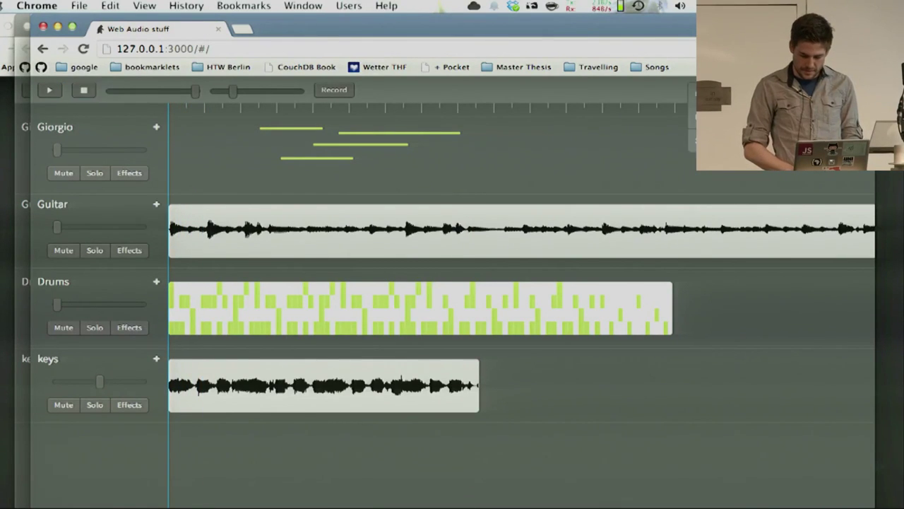
pyautogui.click(777, 116)
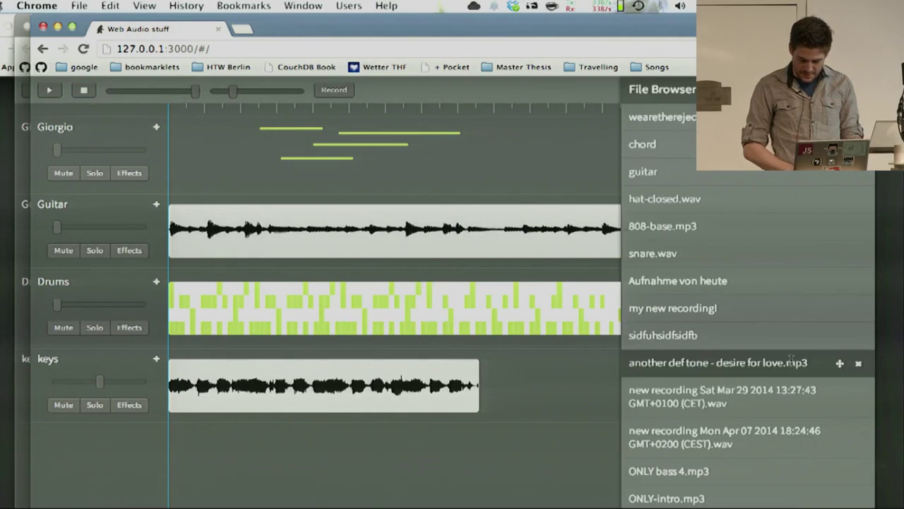
pyautogui.scroll(-4, 791, 362)
pyautogui.moveTo(842, 402); pyautogui.dragTo(505, 287)
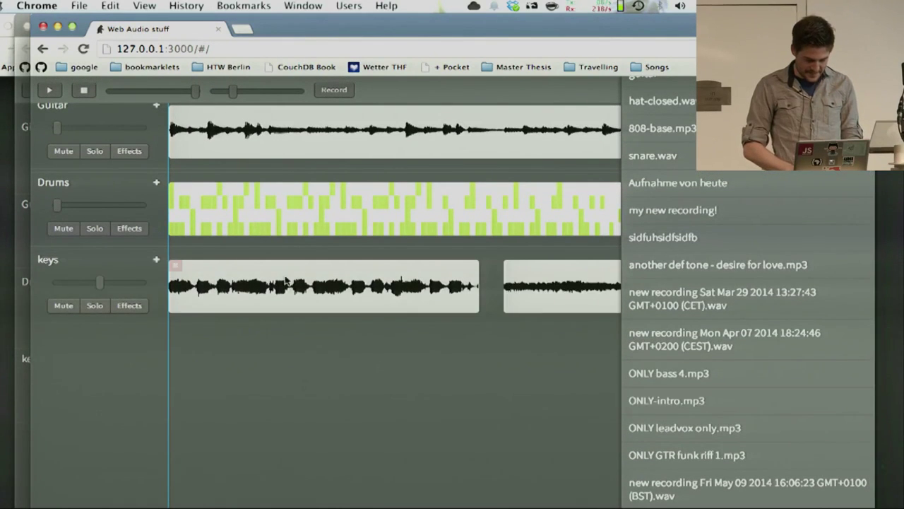
pyautogui.click(175, 265)
pyautogui.moveTo(546, 267); pyautogui.dragTo(189, 267)
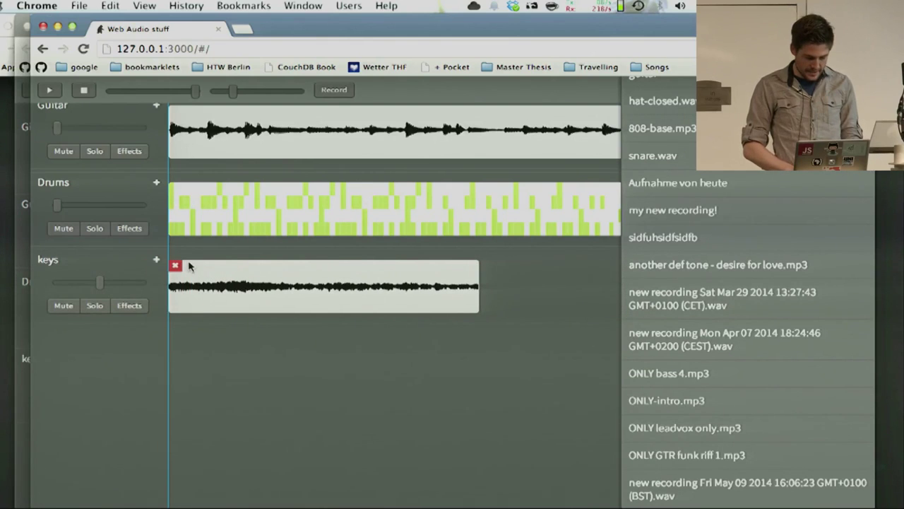
# Preview the keys clip briefly and add a second copy of ONLY-intro.mp3 directly after it on the same track.
pyautogui.click(48, 92)
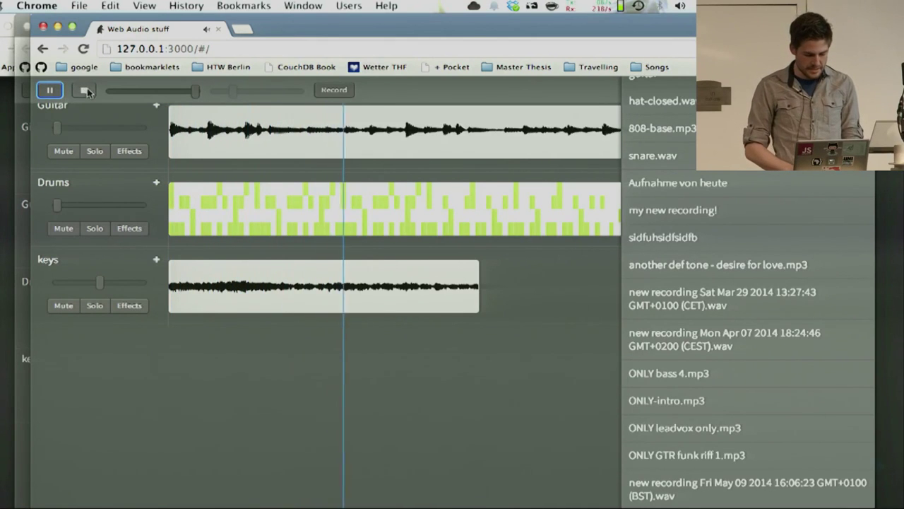
pyautogui.click(83, 91)
pyautogui.moveTo(841, 401); pyautogui.dragTo(521, 290)
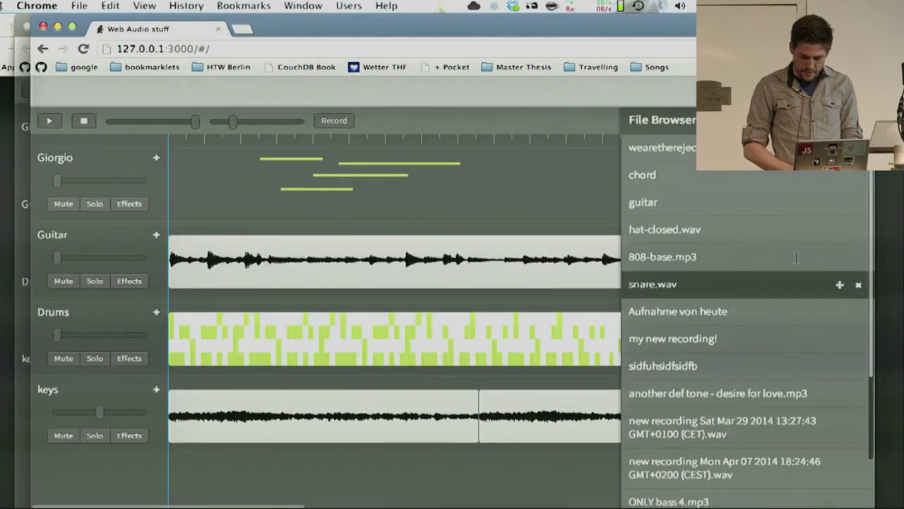
pyautogui.scroll(3, 749, 268)
pyautogui.click(858, 90)
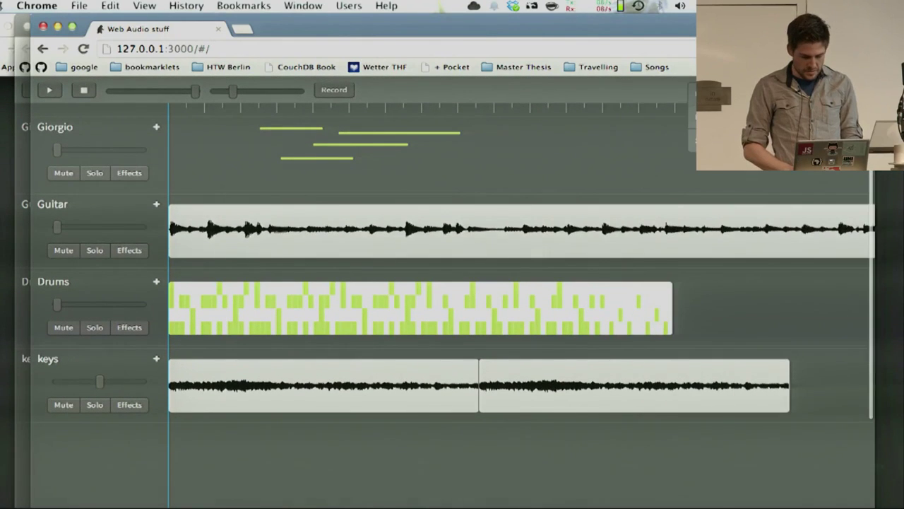
# Move the front browser window aside and bring the second project window behind it to the front.
pyautogui.moveTo(554, 24); pyautogui.dragTo(806, 28)
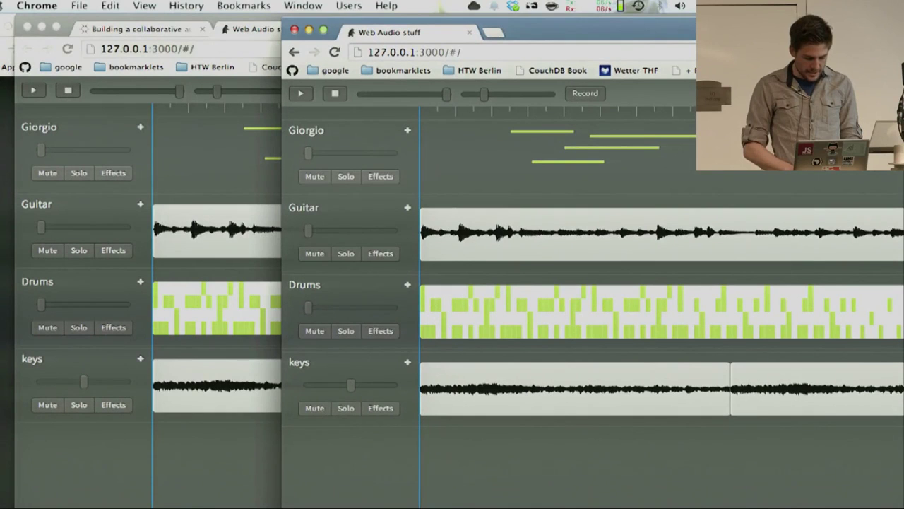
pyautogui.click(210, 448)
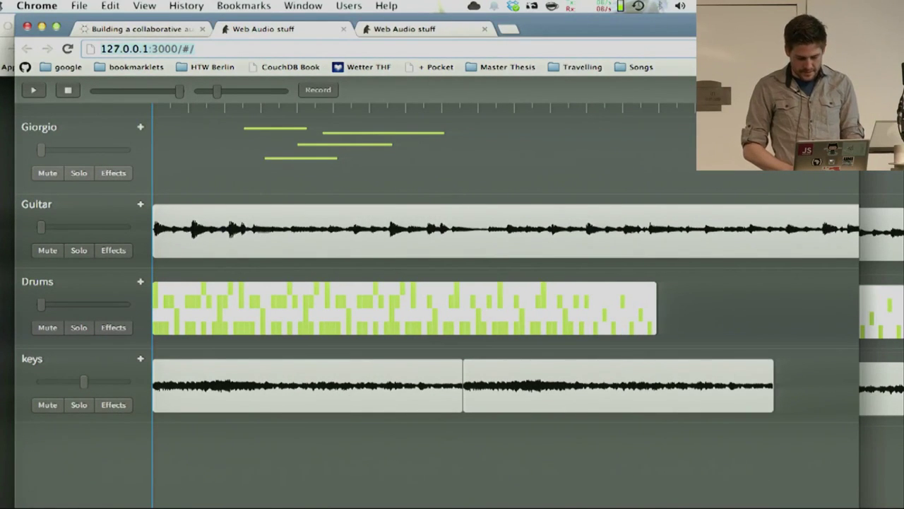
pyautogui.click(844, 89)
pyautogui.scroll(-3, 777, 370)
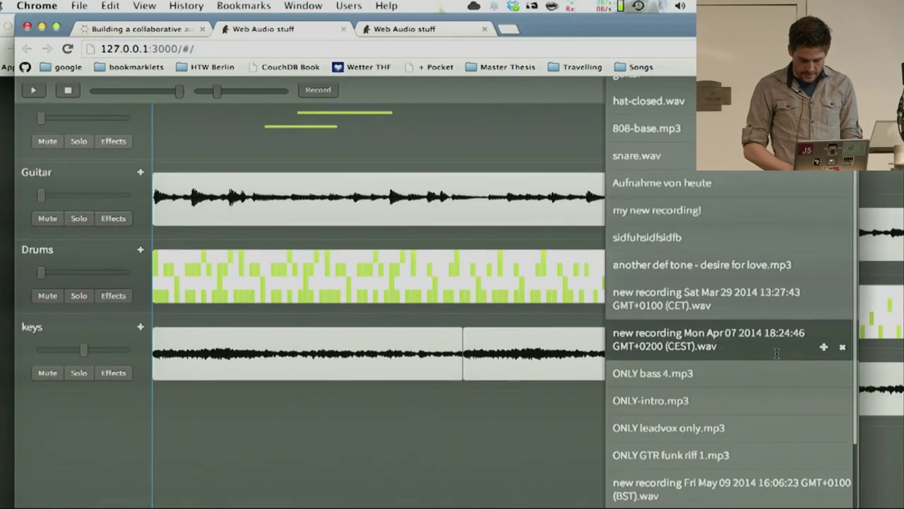
pyautogui.scroll(2, 524, 432)
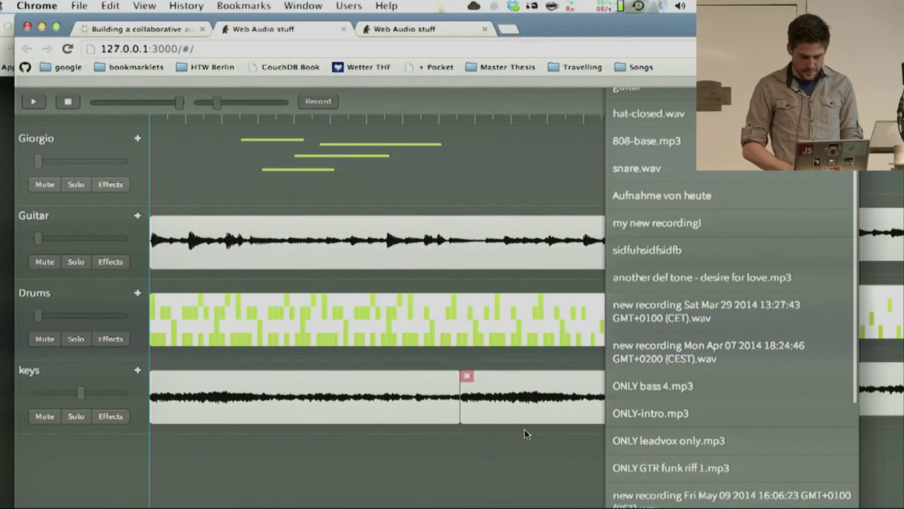
pyautogui.scroll(-1, 524, 429)
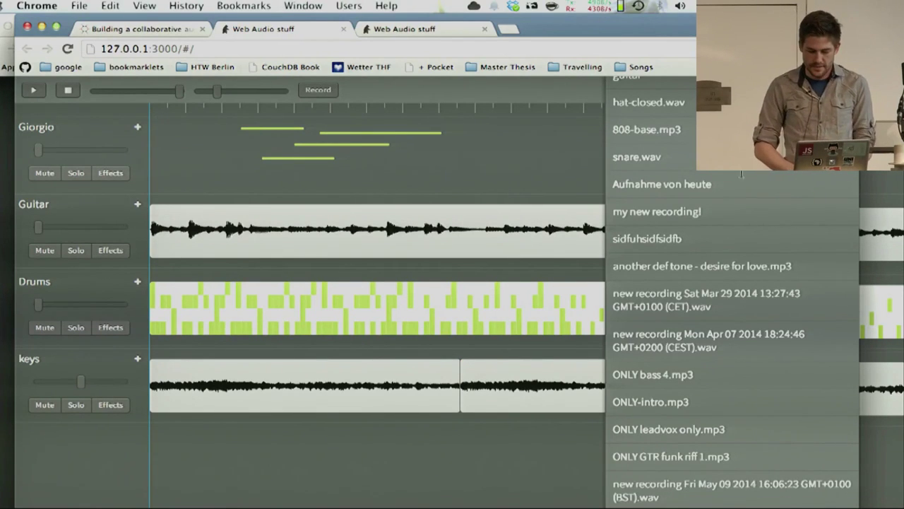
pyautogui.scroll(3, 749, 178)
pyautogui.click(842, 89)
# Add a recording track to the project and name it bass.
pyautogui.click(713, 90)
pyautogui.click(710, 94)
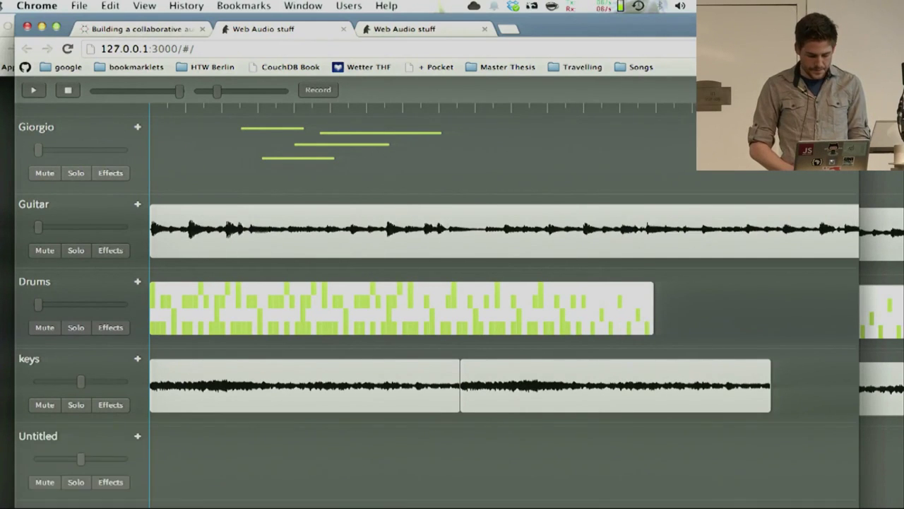
pyautogui.doubleClick(24, 436)
pyautogui.write('bass')
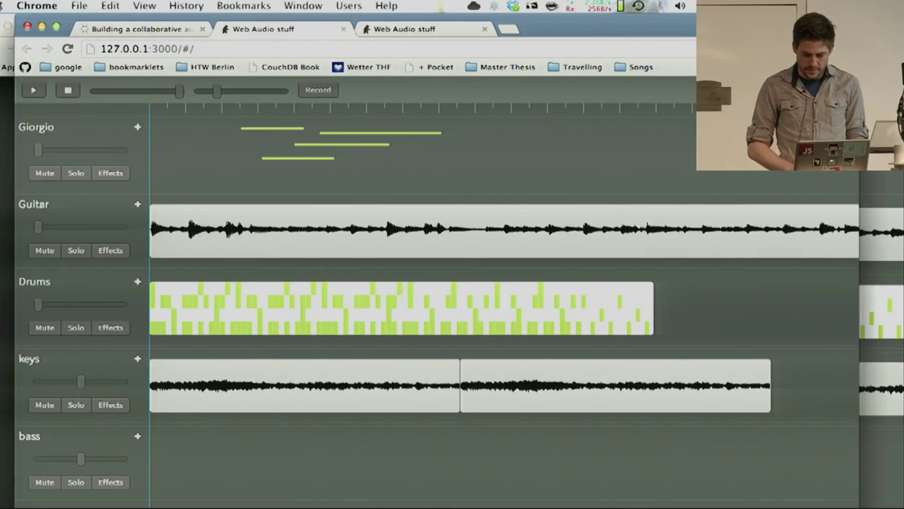
# Place ONLY bass 4.mp3 on the bass track, aligned with the start of the second keys clip.
pyautogui.click(827, 91)
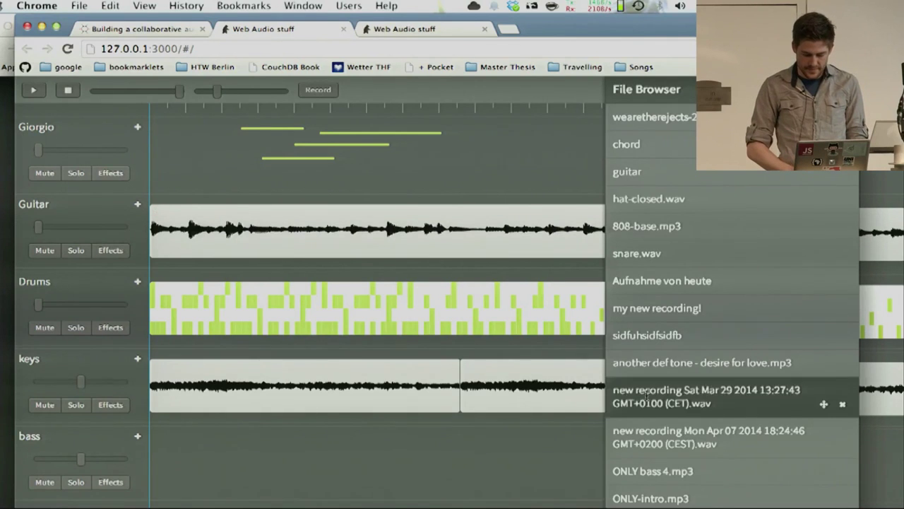
pyautogui.scroll(-3, 777, 354)
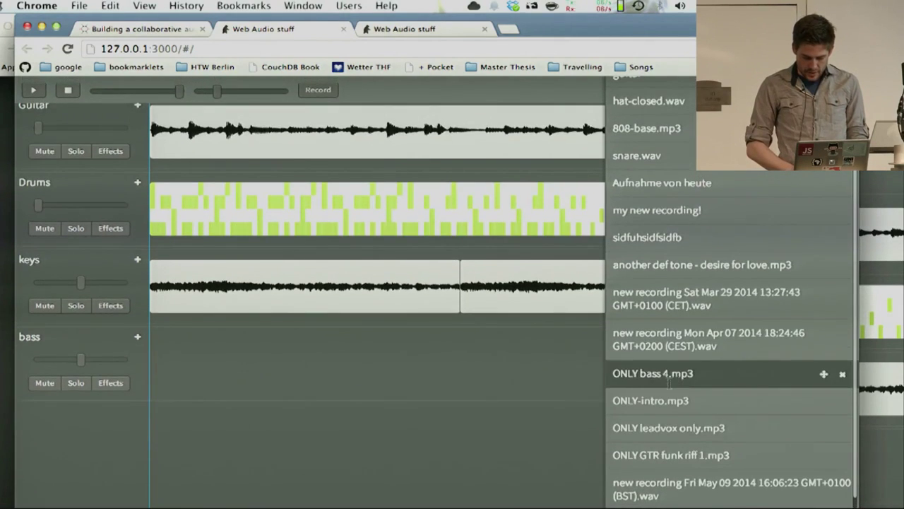
pyautogui.moveTo(830, 375); pyautogui.dragTo(472, 372)
pyautogui.moveTo(529, 371); pyautogui.dragTo(520, 371)
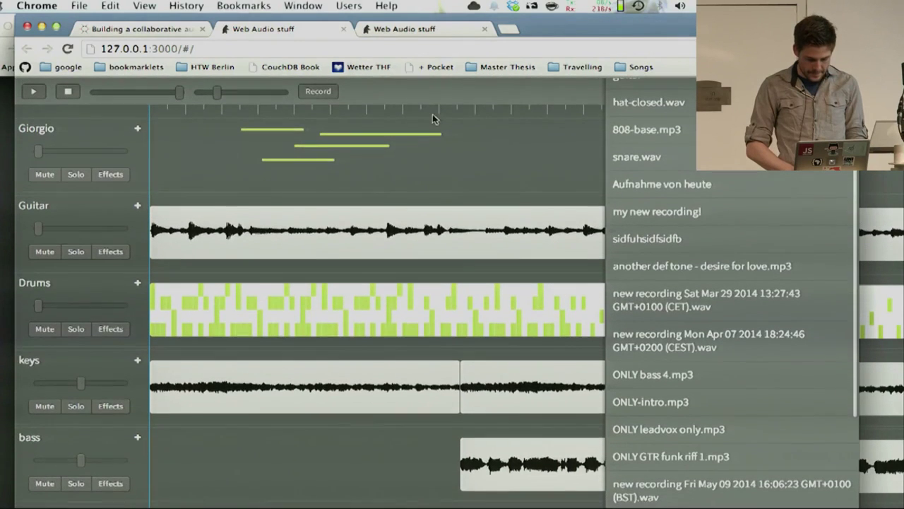
# Play the arrangement from just before the second keys clip to the end of the bass clip and stop playback.
pyautogui.click(425, 113)
pyautogui.click(32, 90)
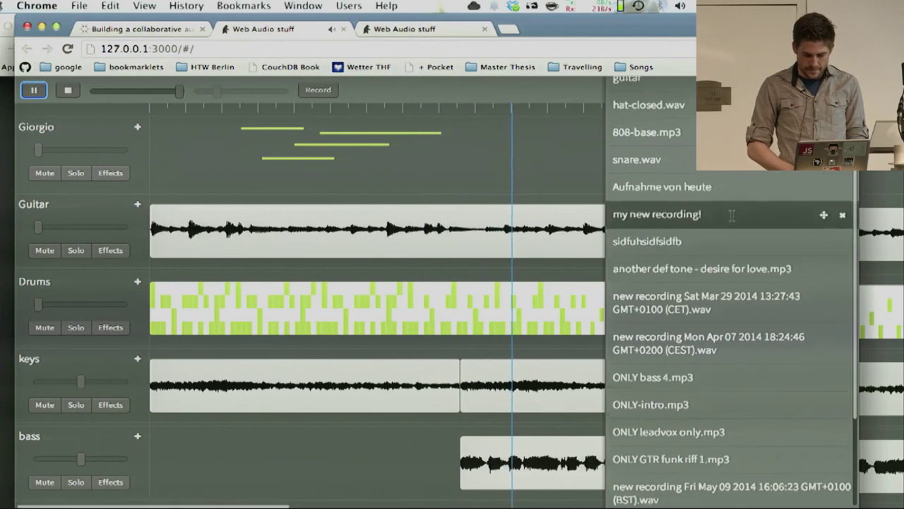
pyautogui.scroll(3, 706, 209)
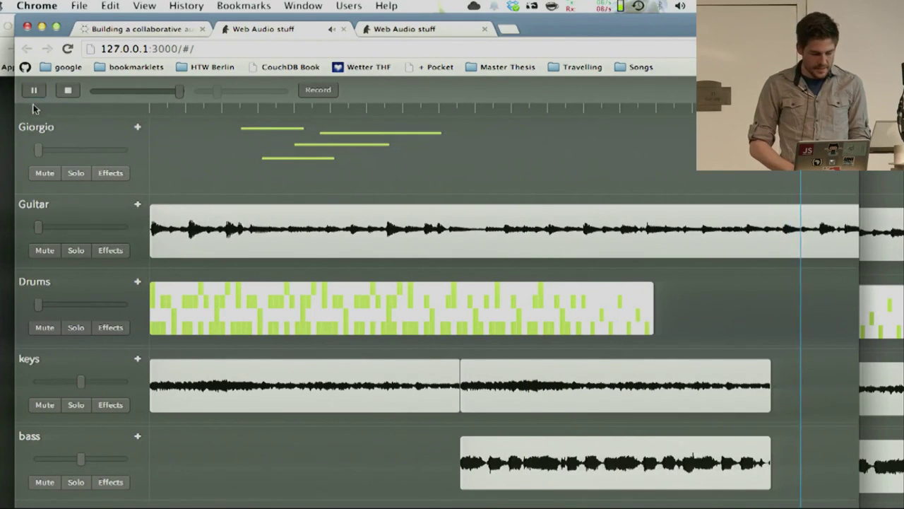
pyautogui.click(68, 90)
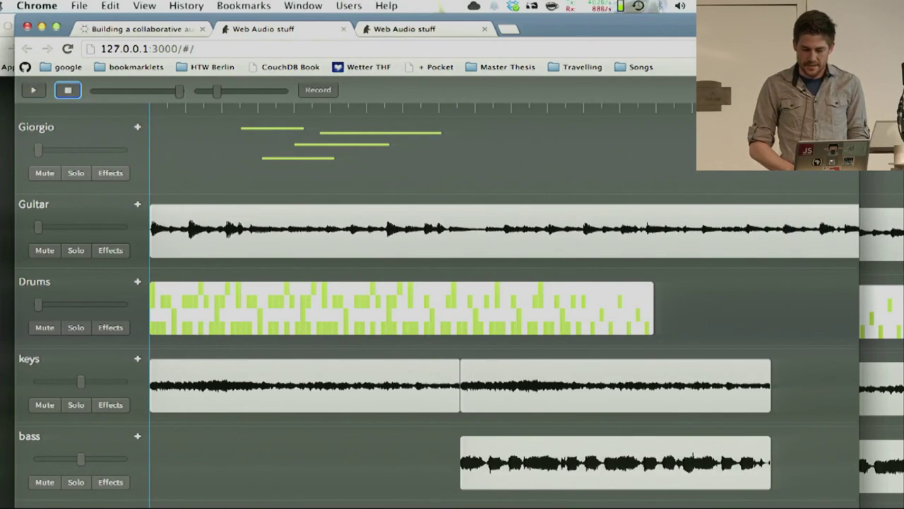
# Switch back to the other project window, move it over the first one, and add another recording track.
pyautogui.press('super+grave')
pyautogui.moveTo(851, 31); pyautogui.dragTo(467, 26)
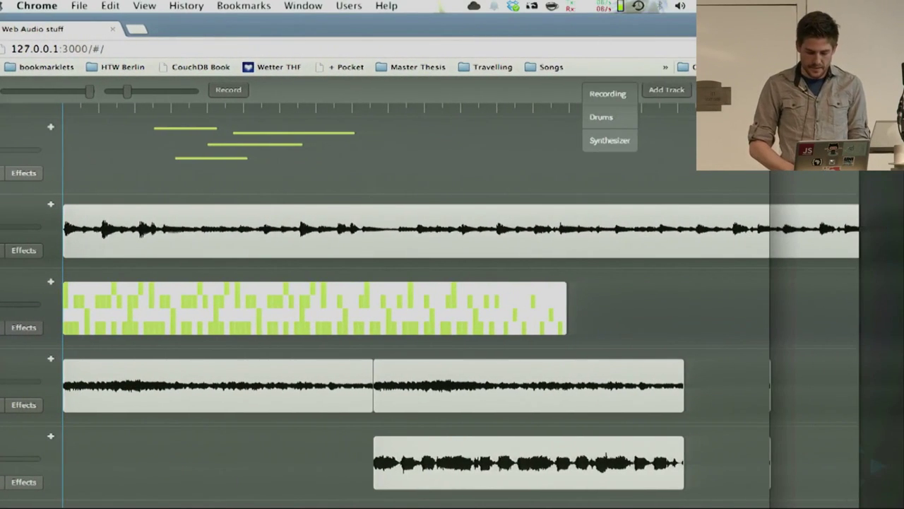
pyautogui.click(669, 92)
pyautogui.click(669, 91)
pyautogui.click(598, 98)
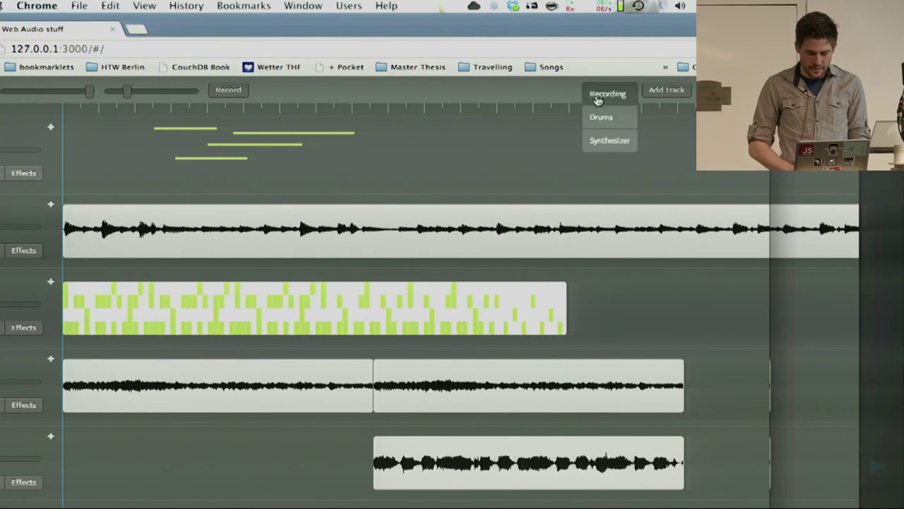
# Reopen the project page at 127.0.0.1:3000 in the incognito window and move the window so the track names show.
pyautogui.scroll(-3, 641, 329)
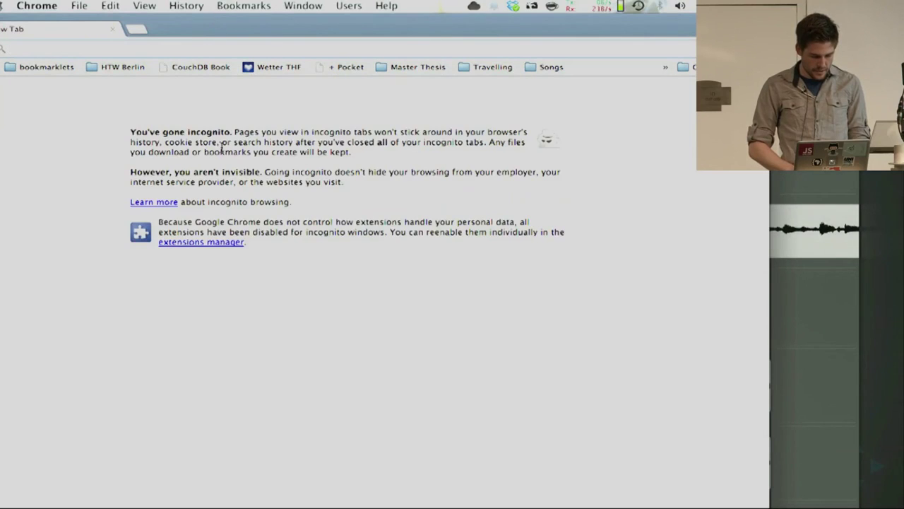
pyautogui.hscroll(3, 251, 172)
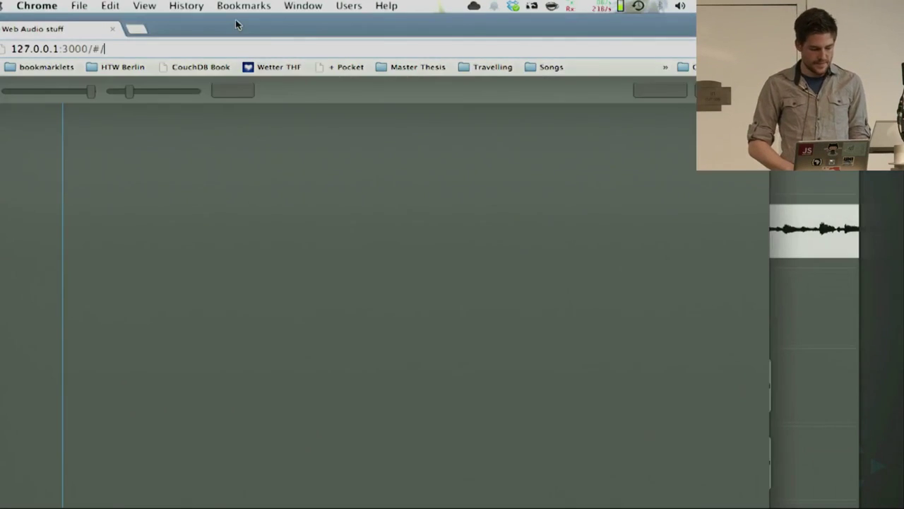
pyautogui.moveTo(236, 24); pyautogui.dragTo(319, 23)
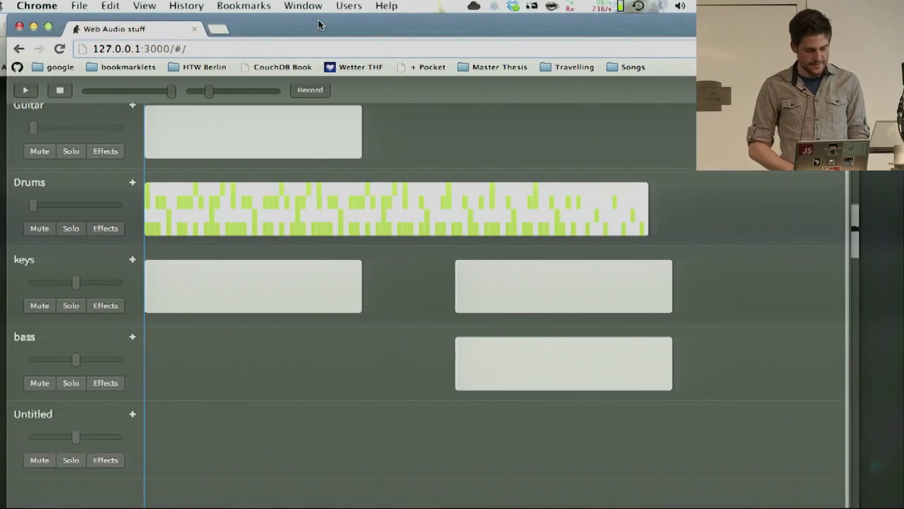
# Rename the untitled track as guit and place ONLY GTR funk riff 1.mp3 on it, aligned with the bass clip.
pyautogui.doubleClick(39, 413)
pyautogui.write('guit')
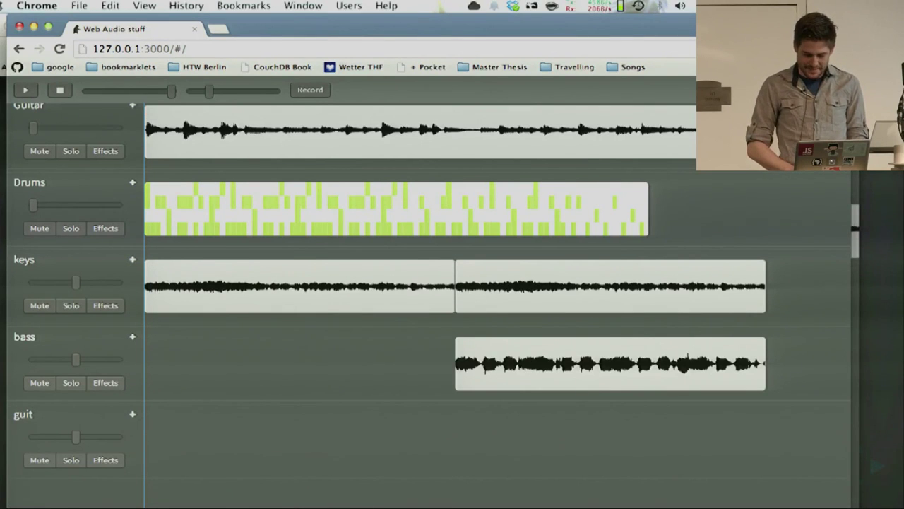
pyautogui.click(833, 90)
pyautogui.scroll(-3, 793, 441)
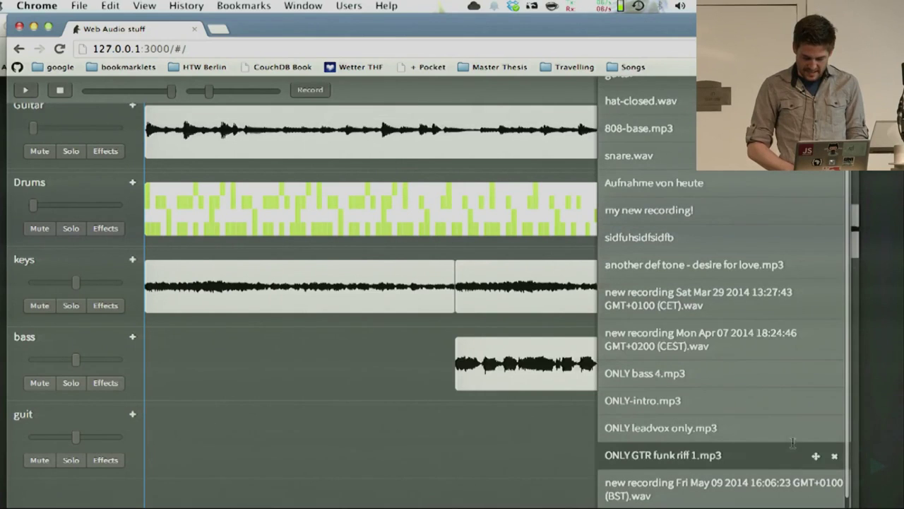
pyautogui.moveTo(814, 455); pyautogui.dragTo(495, 444)
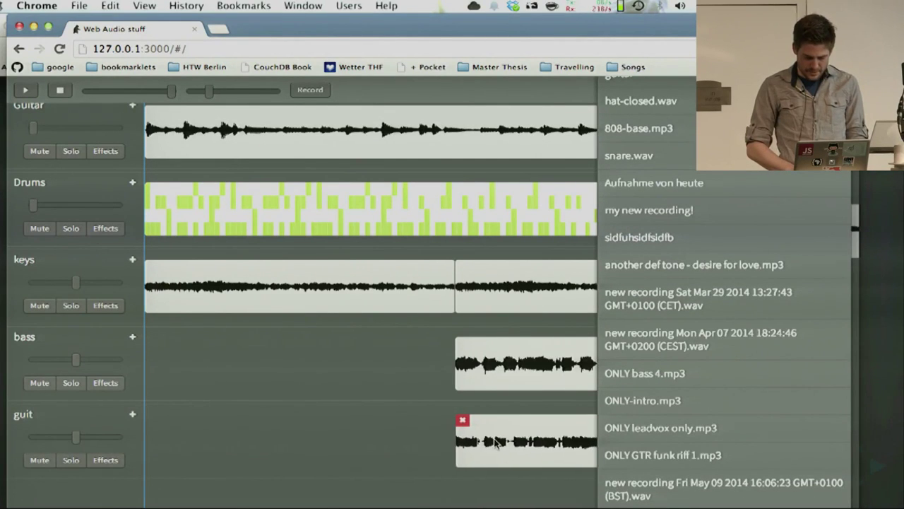
pyautogui.scroll(4, 716, 242)
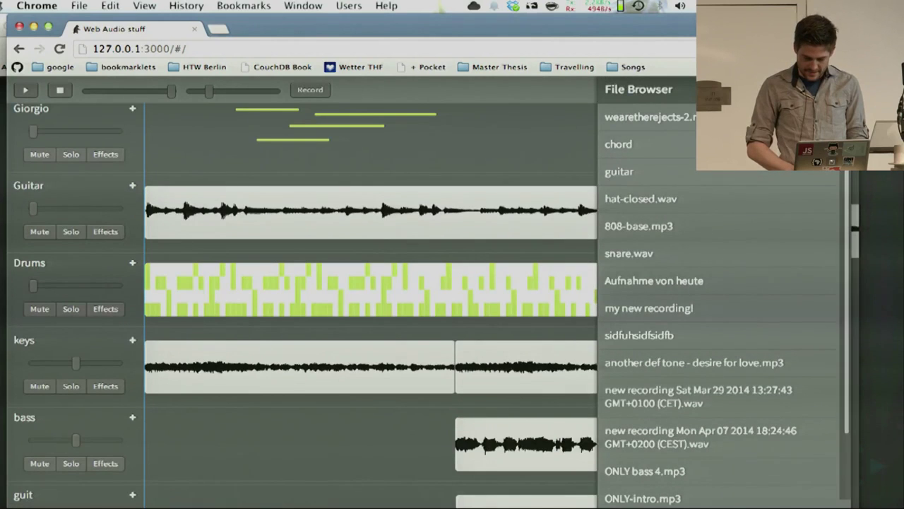
# Close the file browser and play the arrangement from shortly before the second keys clip.
pyautogui.click(834, 89)
pyautogui.scroll(1, 582, 152)
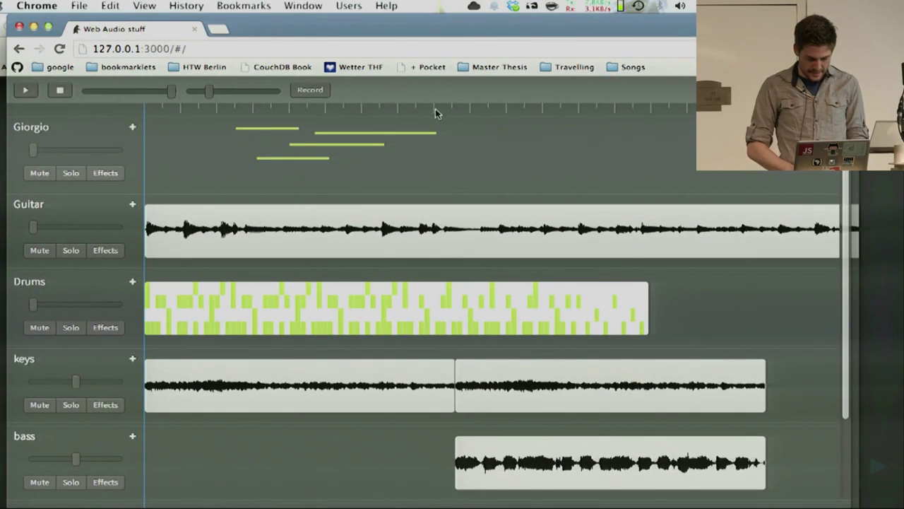
pyautogui.click(382, 110)
pyautogui.click(26, 89)
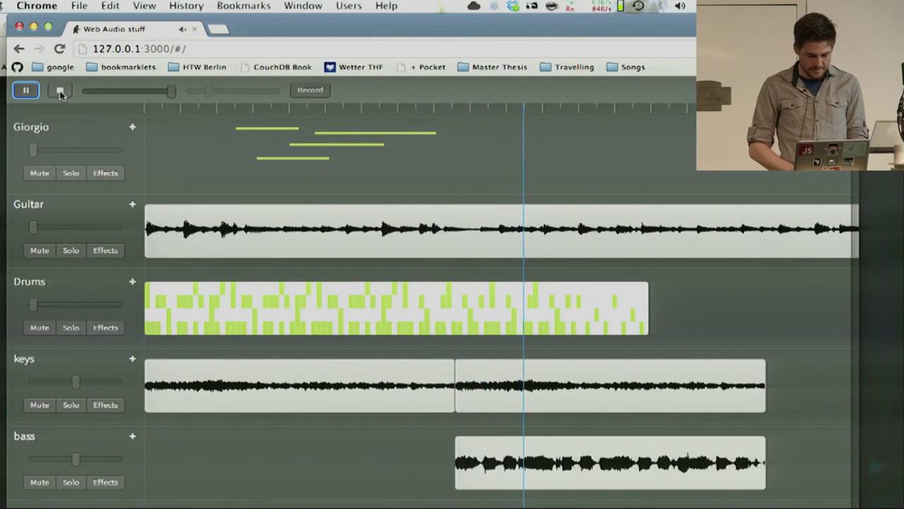
# Lower the bass track's volume to near its minimum during playback, and stop the arrangement.
pyautogui.scroll(-3, 196, 367)
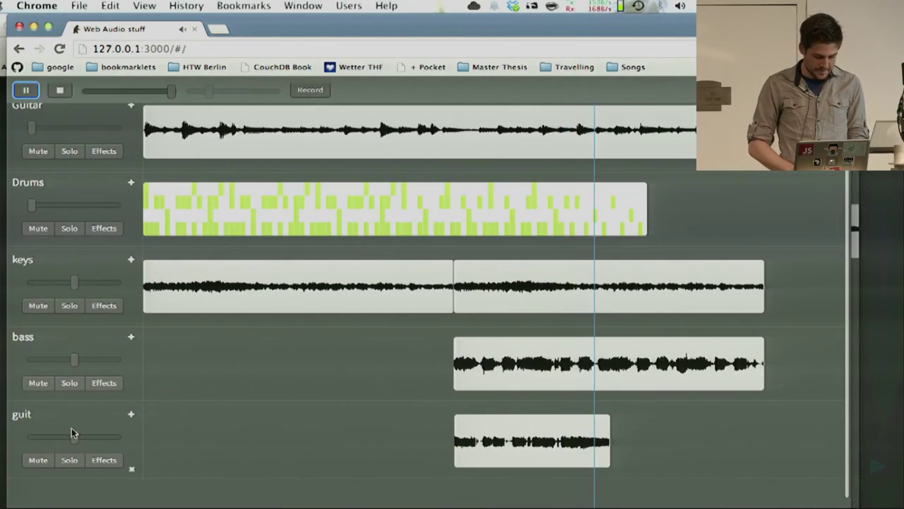
pyautogui.click(40, 360)
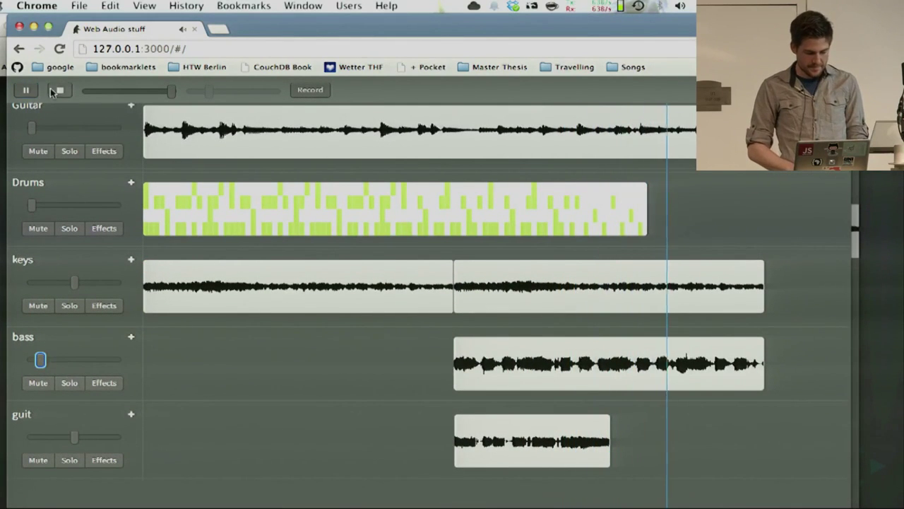
pyautogui.click(60, 91)
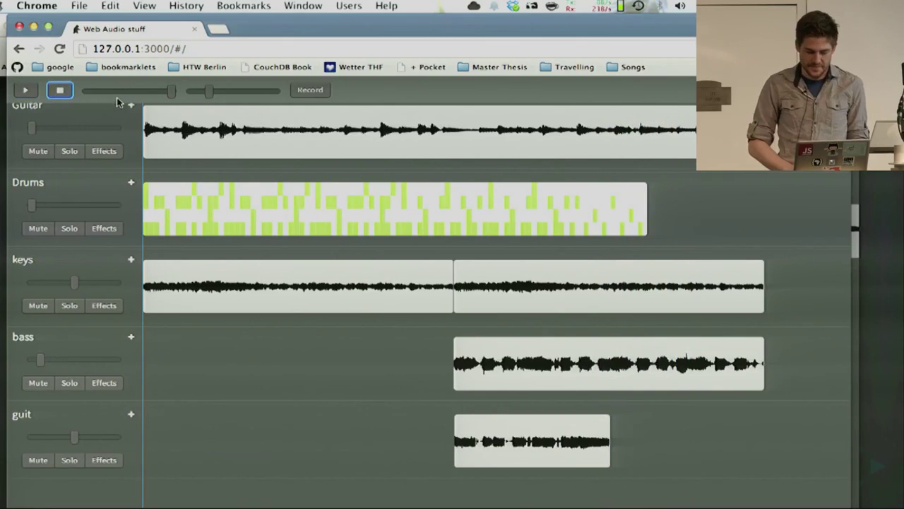
# Close the incognito project window and both Web Audio stuff tabs, and show the remaining presentation in full screen.
pyautogui.press('super+w')
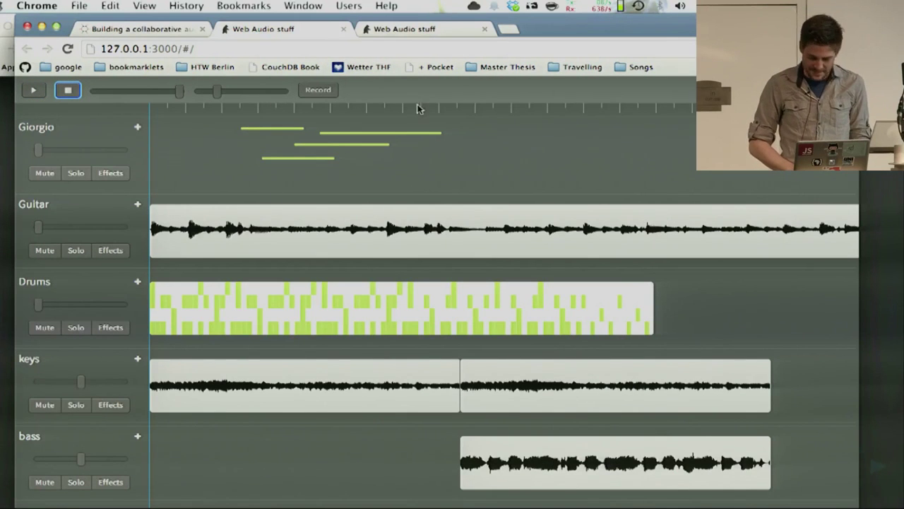
pyautogui.press('super+w')
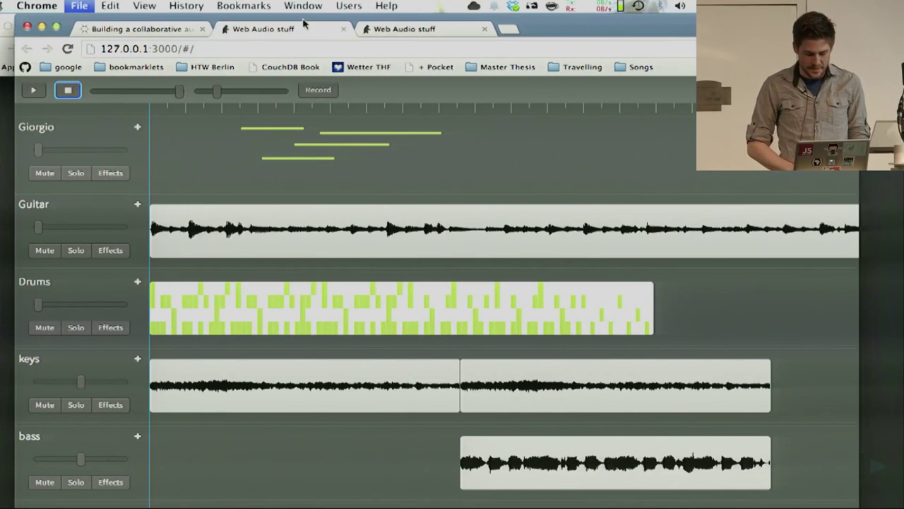
pyautogui.click(305, 32)
pyautogui.press('super+w')
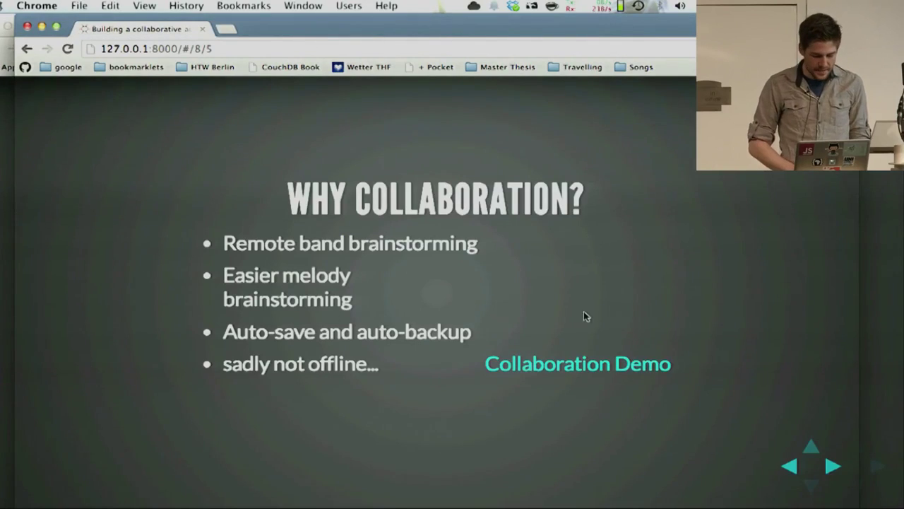
pyautogui.press('super+shift+f')
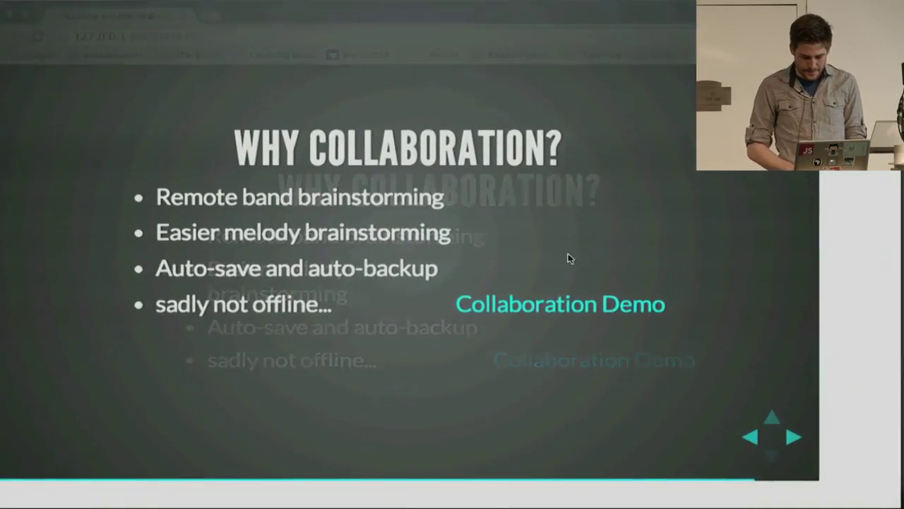
# Advance the presentation through all bullets of the "There's so much more" slide to the closing thank-you slide.
pyautogui.press('Right')
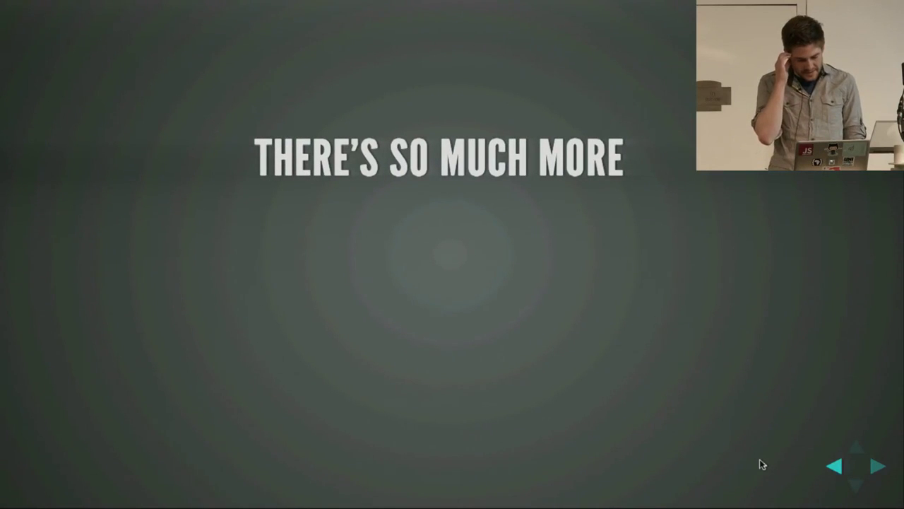
pyautogui.press('Right')
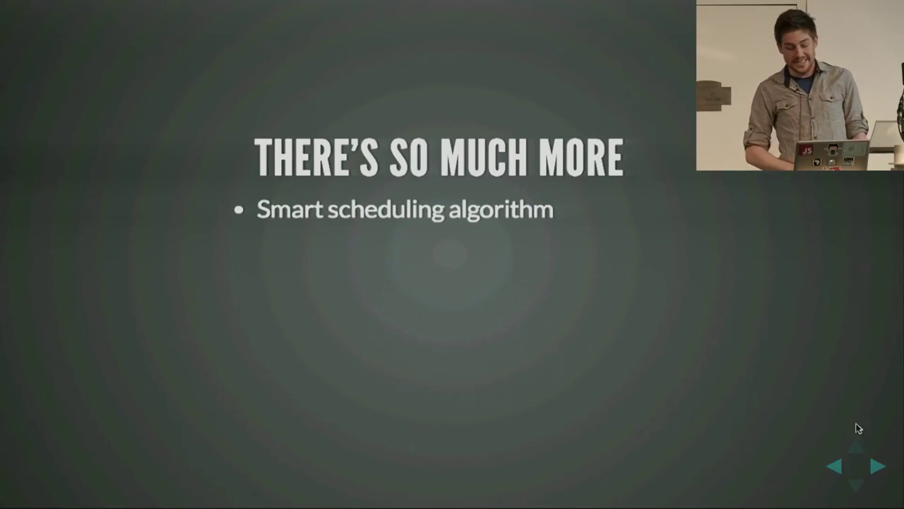
pyautogui.press('Right')
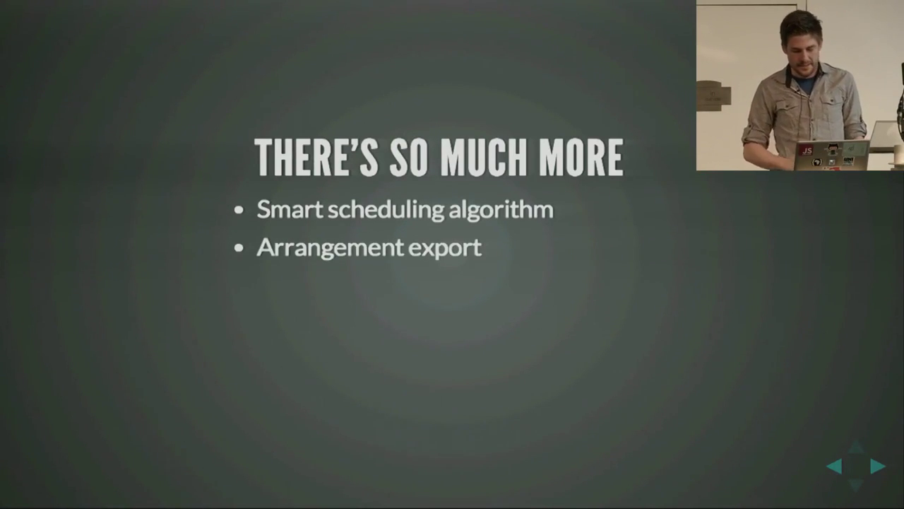
pyautogui.press('Right')
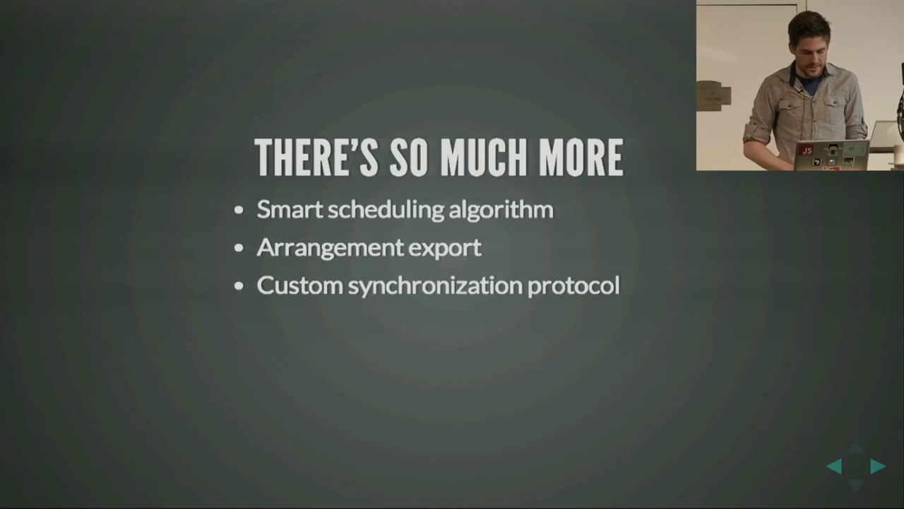
pyautogui.press('Right')
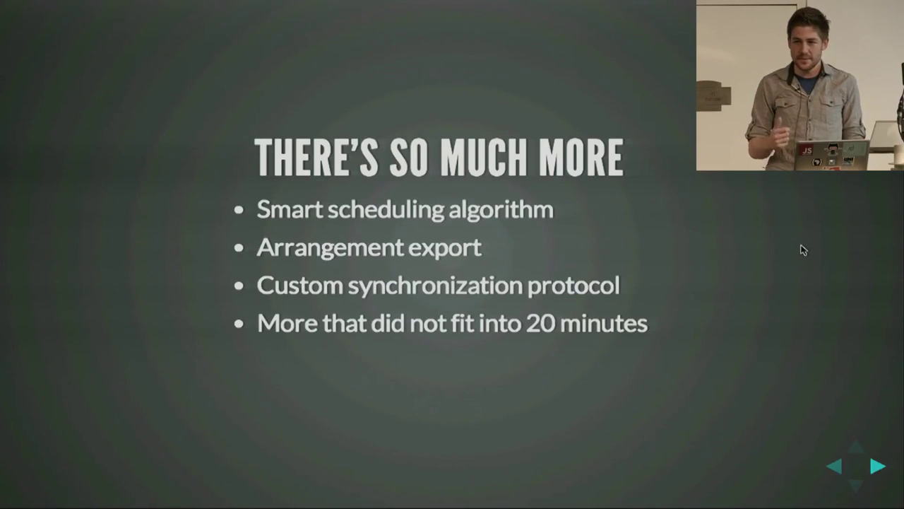
pyautogui.press('Right')
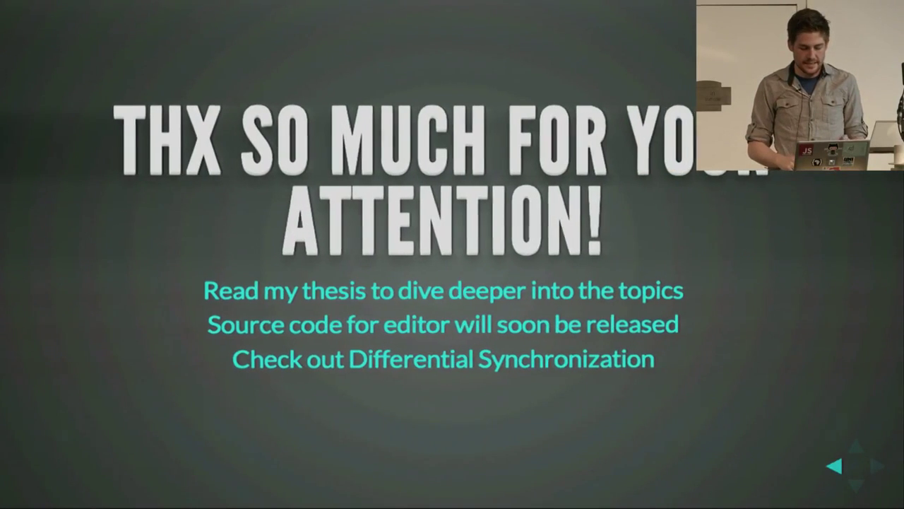